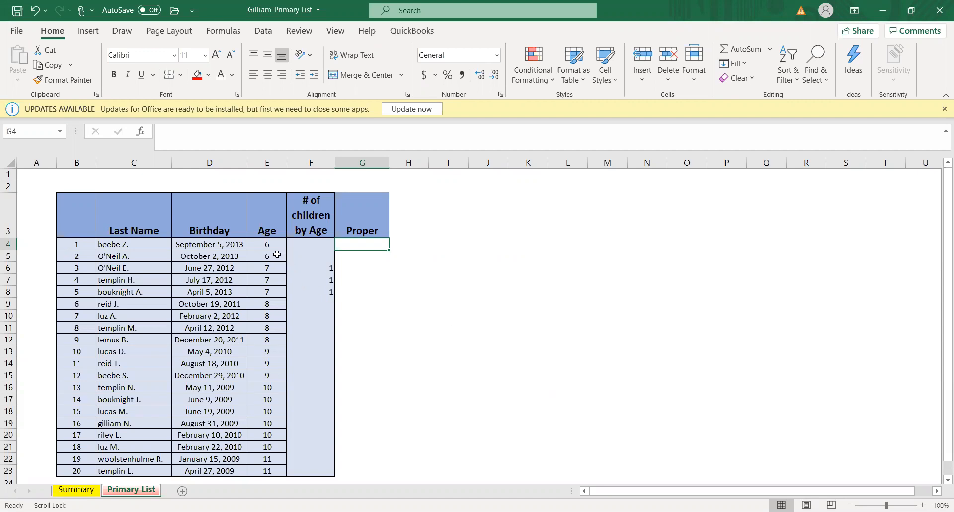
# - Add a conditional formatting rule to the Age values in E4:E23 that fills cells equal to 6 with custom red
pyautogui.click(274, 242)
pyautogui.moveTo(274, 243); pyautogui.dragTo(272, 465)
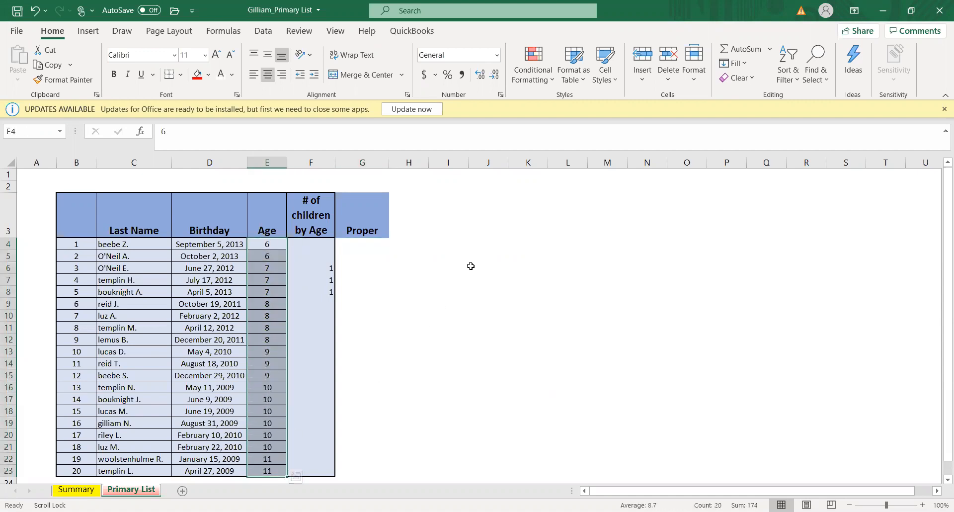
pyautogui.click(552, 82)
pyautogui.moveTo(562, 110)
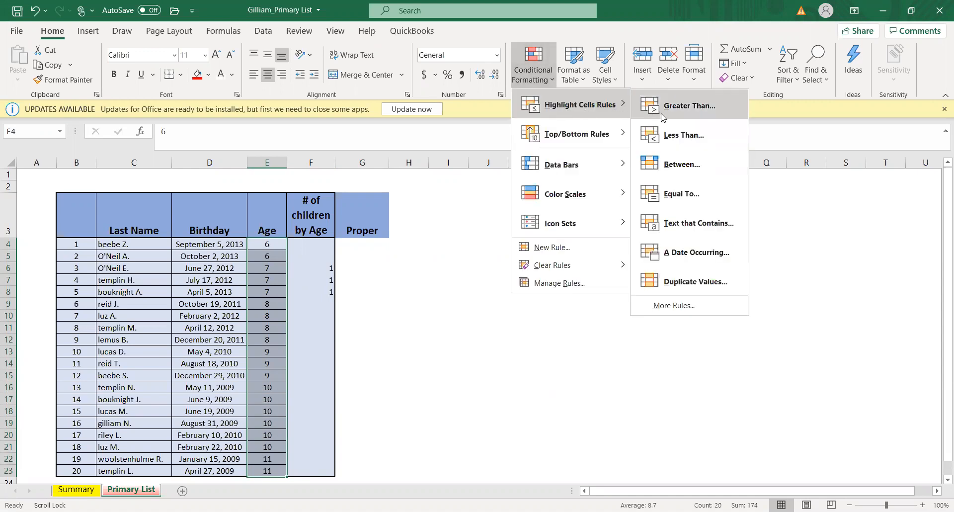
pyautogui.click(680, 194)
pyautogui.write('8.5')
pyautogui.press('BackSpace')
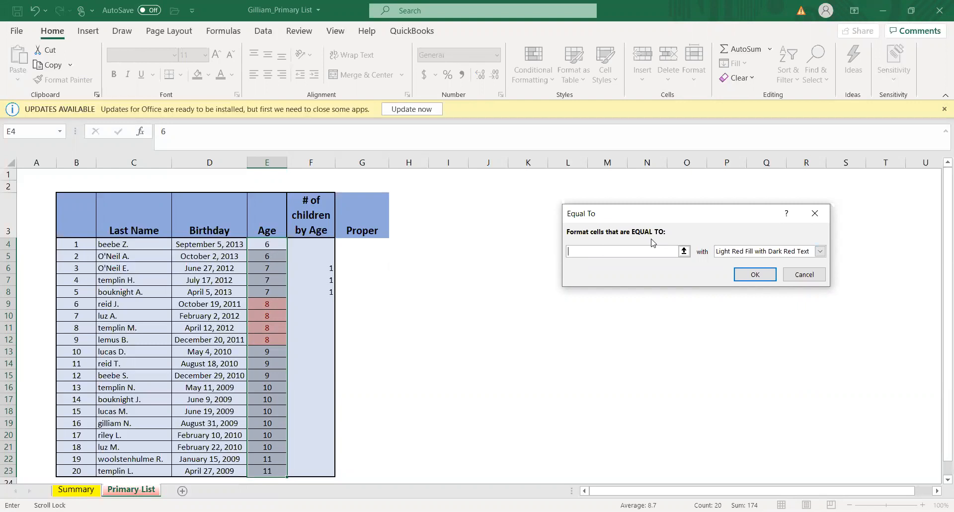
pyautogui.write('6')
pyautogui.click(820, 251)
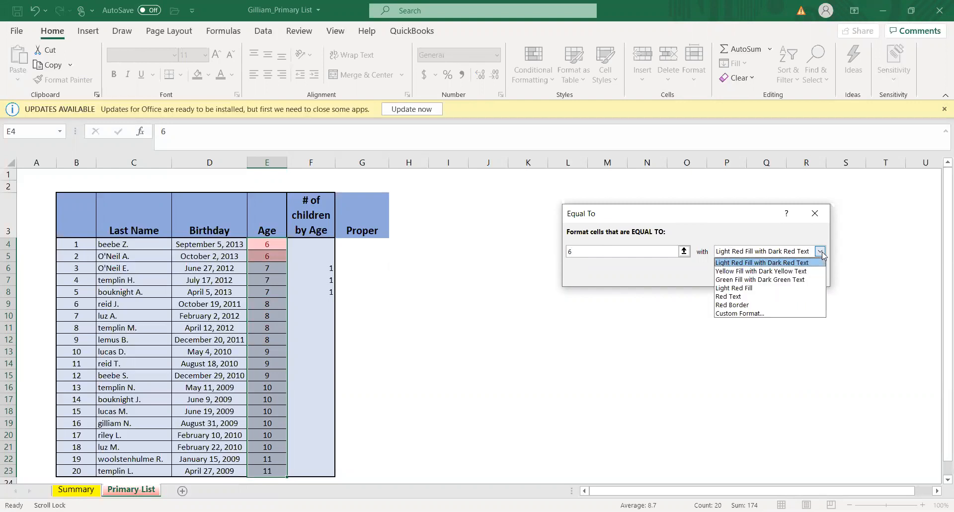
pyautogui.click(771, 314)
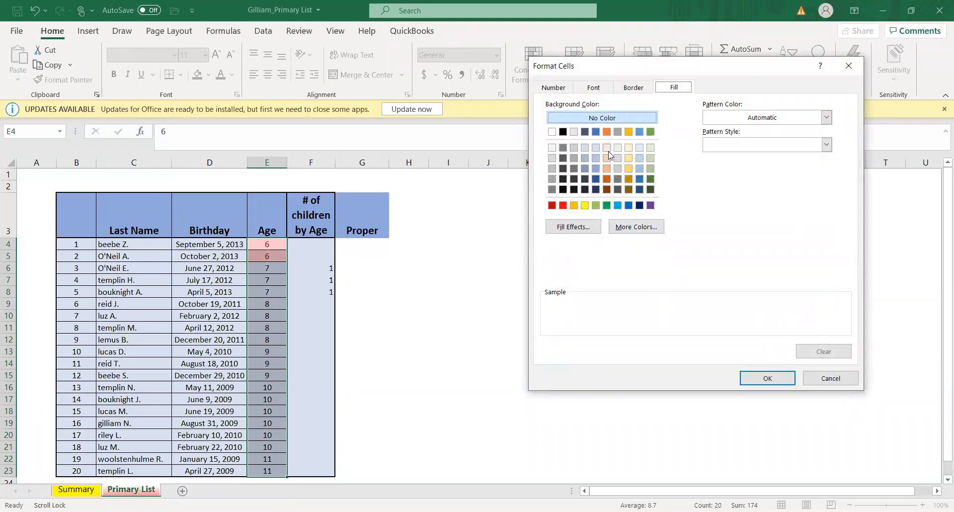
pyautogui.click(564, 206)
pyautogui.click(765, 379)
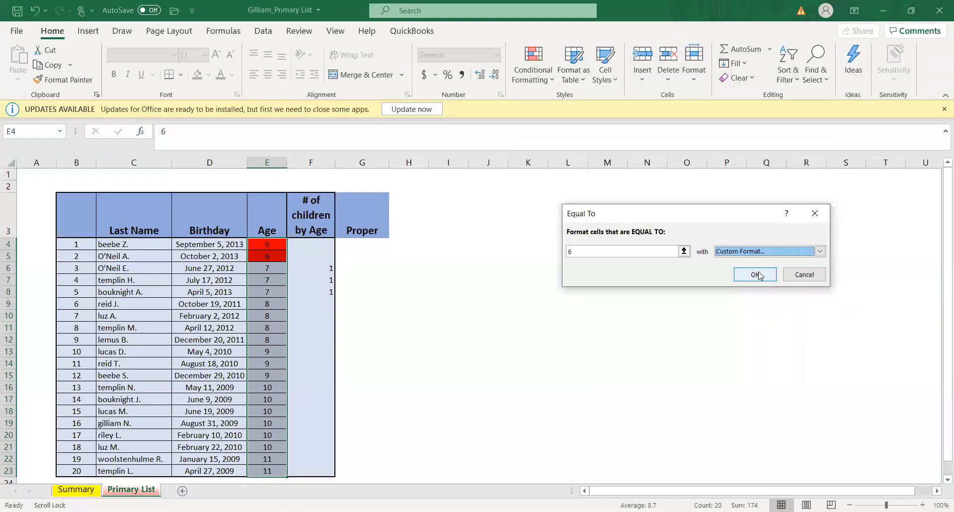
pyautogui.click(756, 275)
pyautogui.click(489, 314)
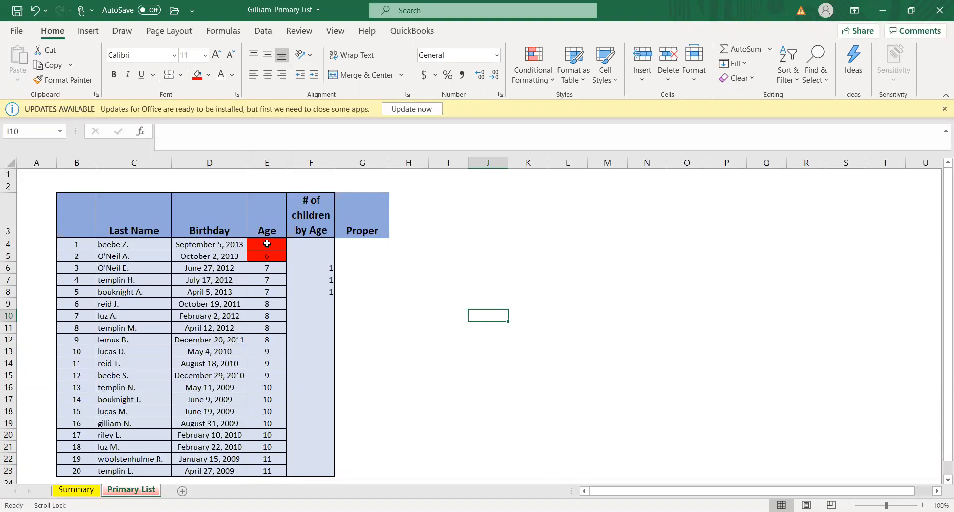
# - Add a conditional formatting rule to the Age values in E4:E23 that fills cells greater than 8 with custom light green
pyautogui.moveTo(267, 243); pyautogui.dragTo(260, 474)
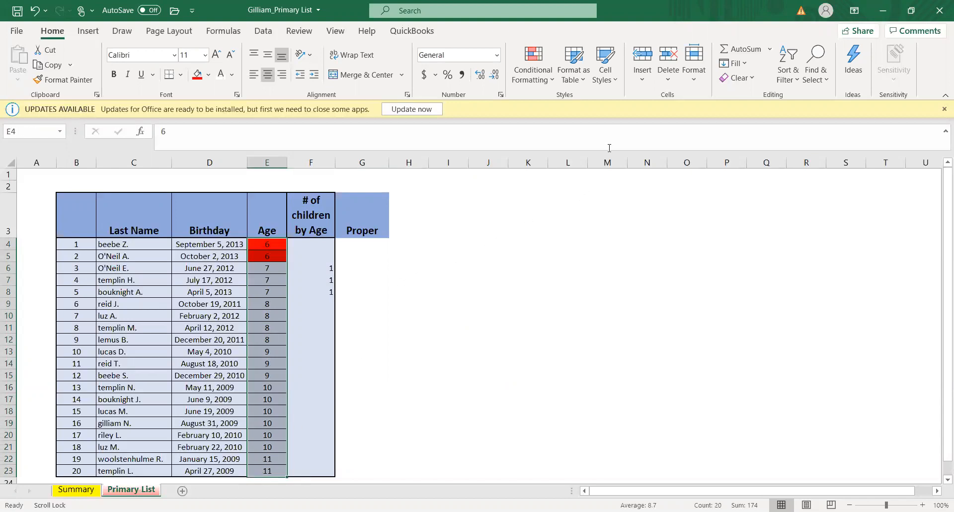
pyautogui.click(551, 83)
pyautogui.moveTo(579, 104)
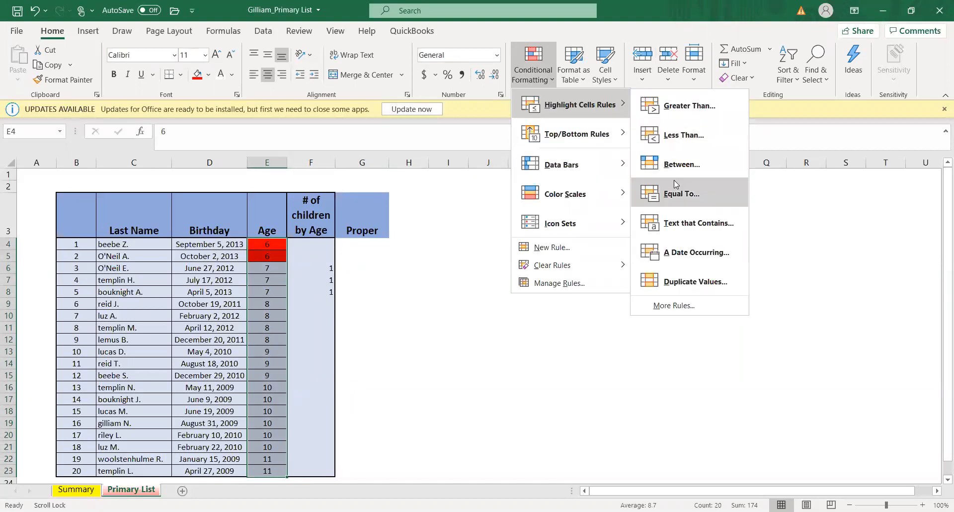
pyautogui.click(691, 106)
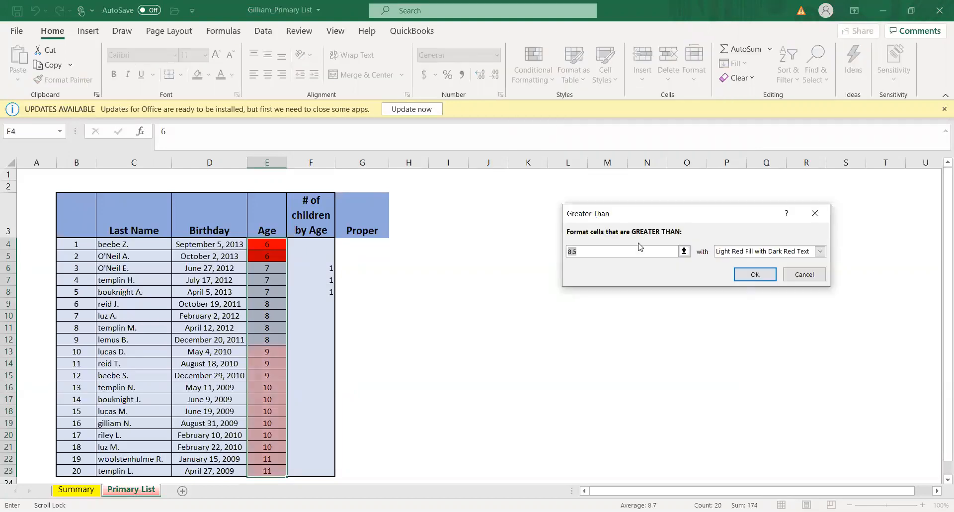
pyautogui.press('BackSpace')
pyautogui.click(821, 252)
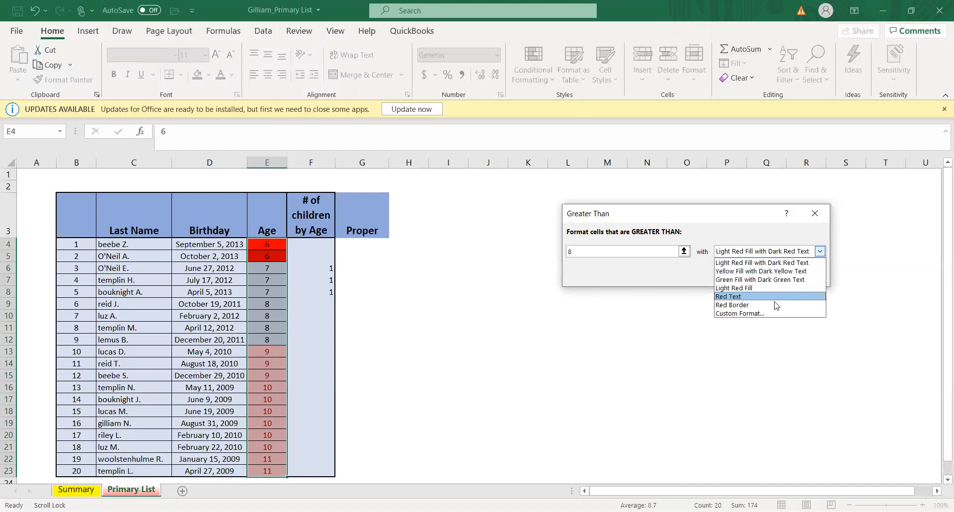
pyautogui.click(772, 316)
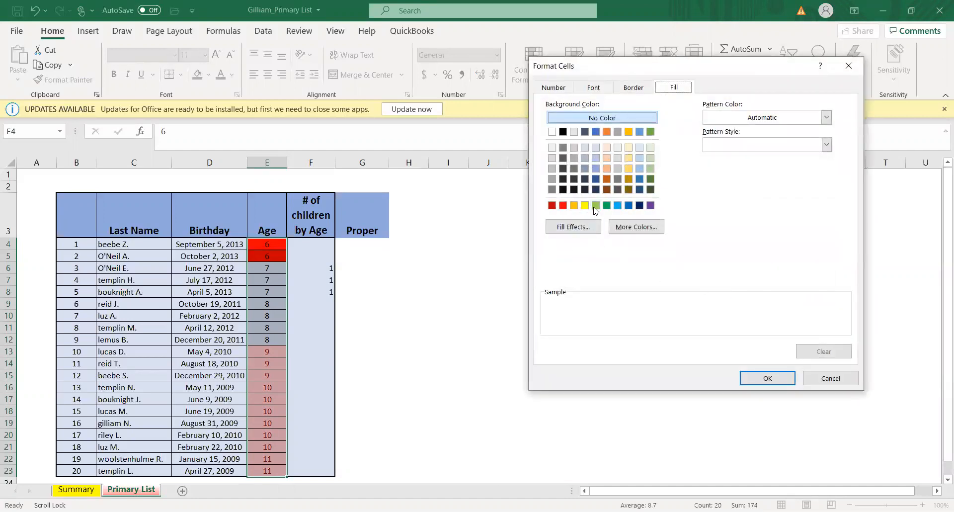
pyautogui.click(596, 205)
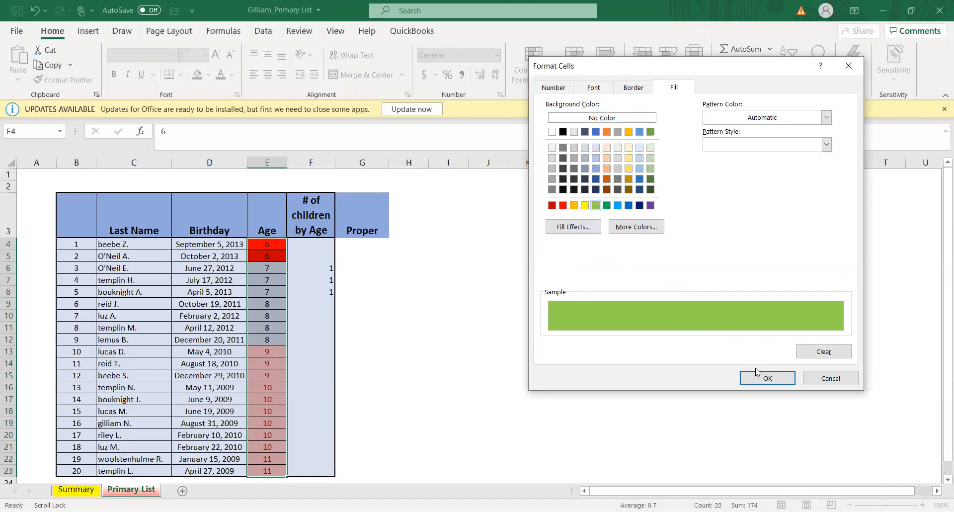
pyautogui.click(768, 381)
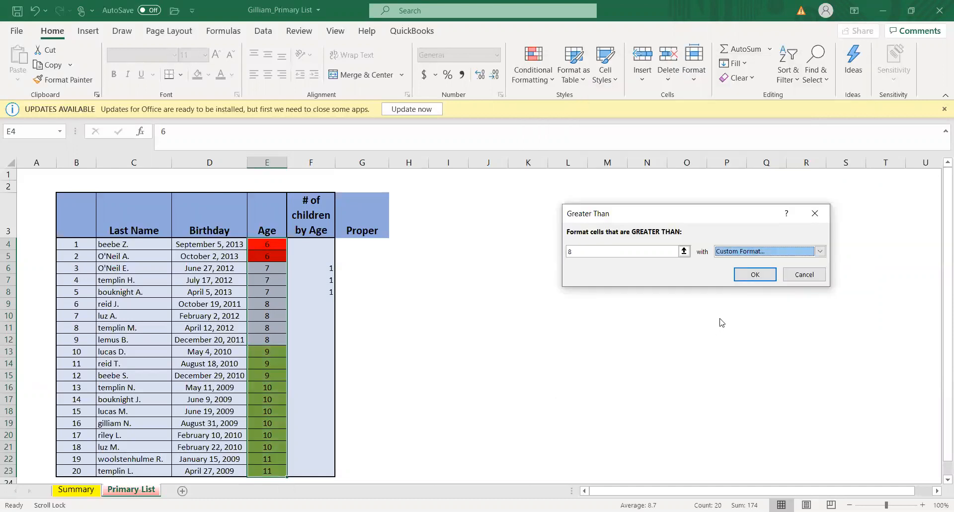
pyautogui.click(755, 275)
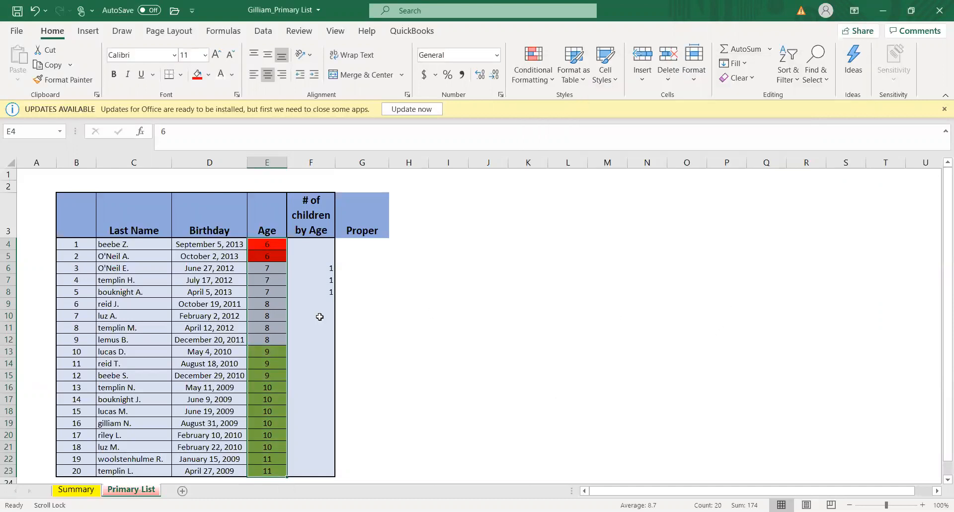
pyautogui.scroll(-1, 318, 313)
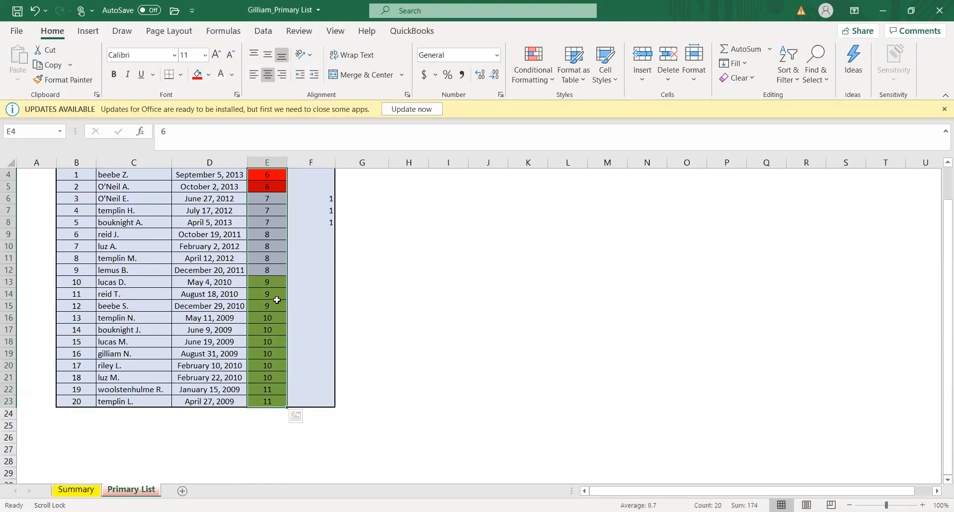
pyautogui.scroll(1, 404, 312)
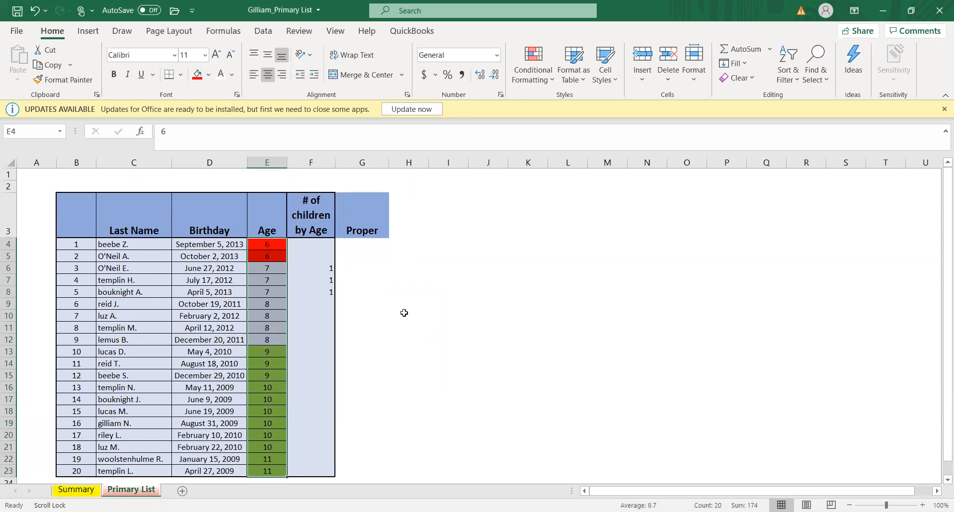
pyautogui.click(549, 80)
pyautogui.moveTo(594, 113)
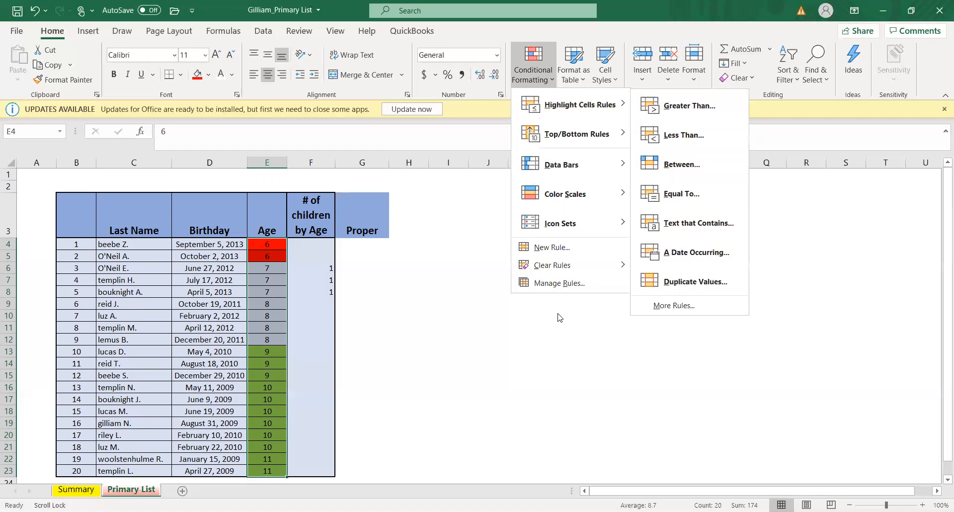
pyautogui.click(500, 336)
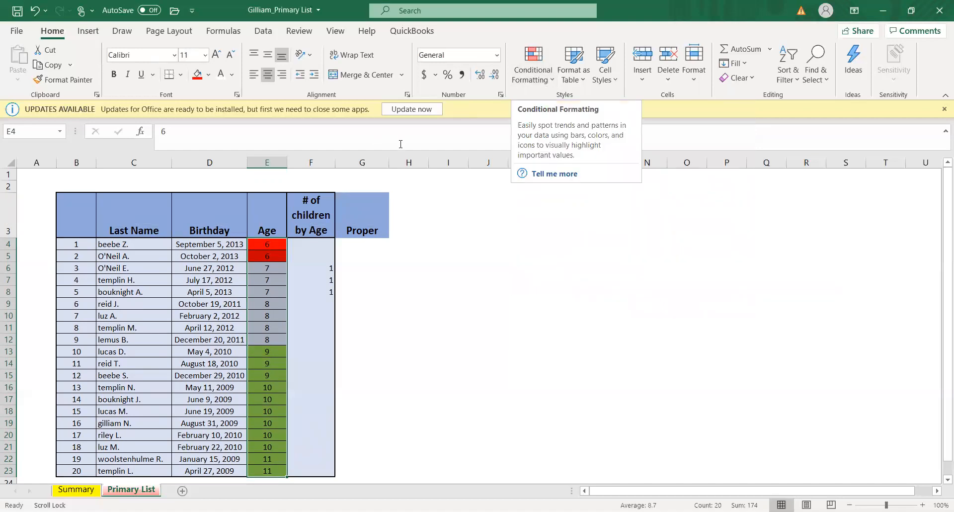
pyautogui.click(472, 233)
# - Clear the conditional formatting rules from the Age cells E4:E23 only
pyautogui.moveTo(272, 244); pyautogui.dragTo(264, 475)
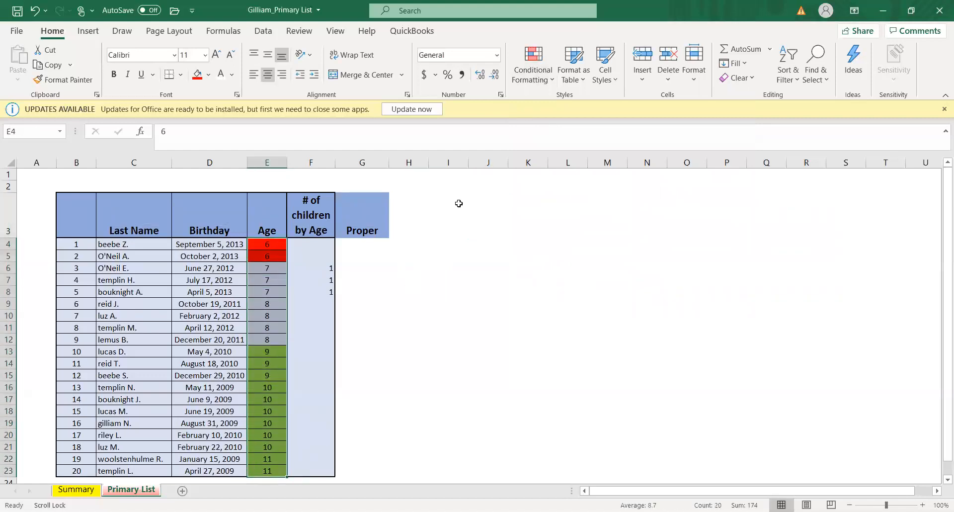
pyautogui.click(556, 81)
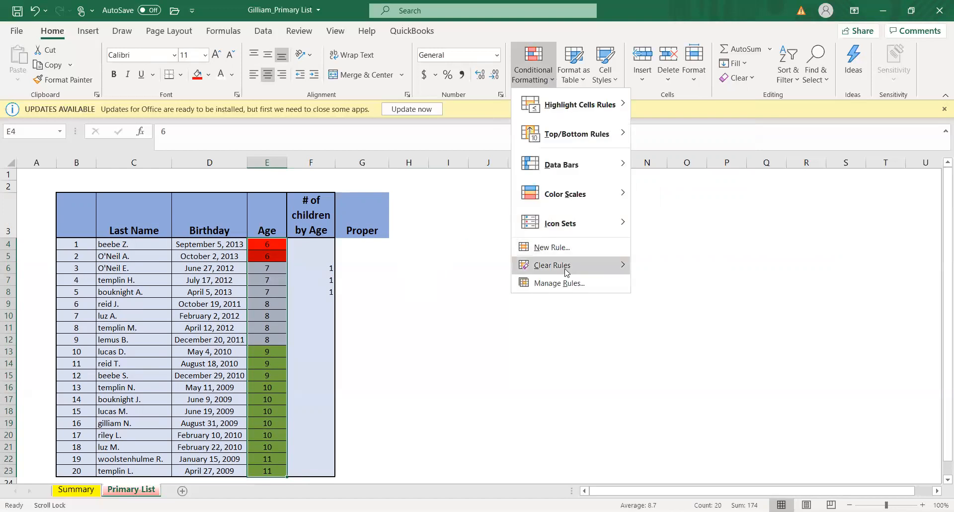
pyautogui.moveTo(571, 266)
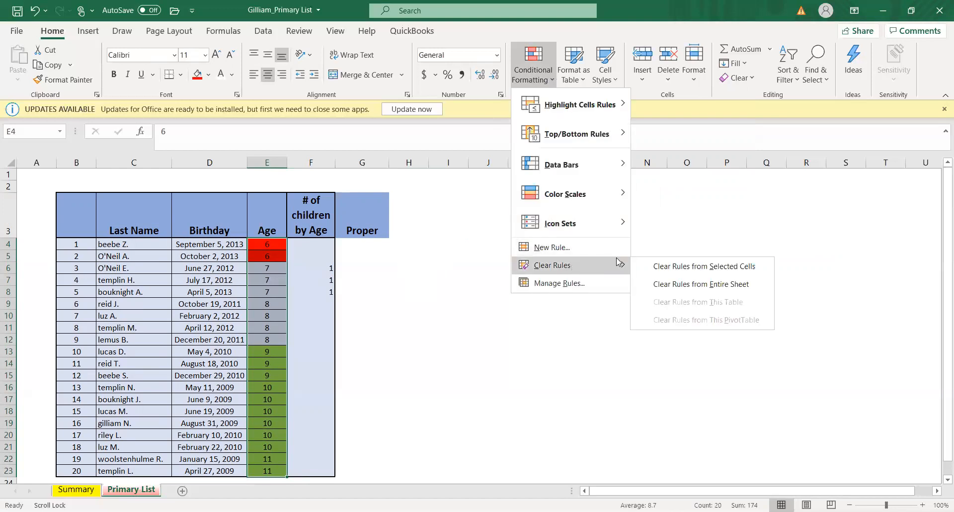
pyautogui.click(660, 269)
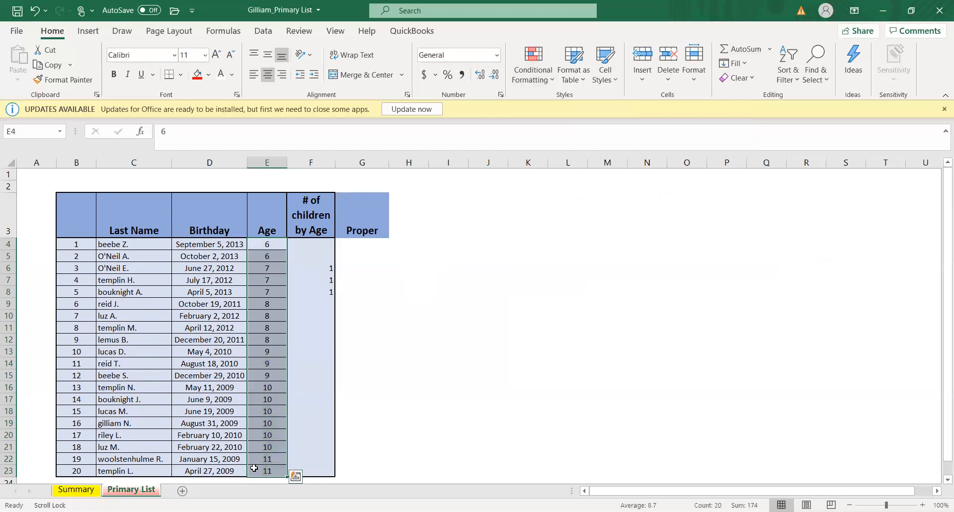
pyautogui.click(481, 313)
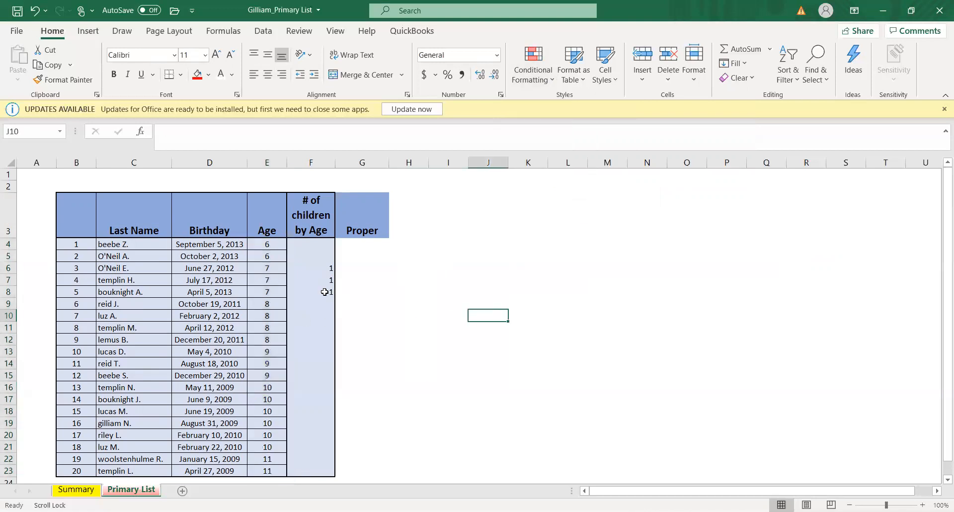
# - Apply a Top 10 Items conditional formatting rule to the Age values in E4:E23, ranking the top 10 with a custom yellow fill
pyautogui.moveTo(275, 244); pyautogui.dragTo(276, 471)
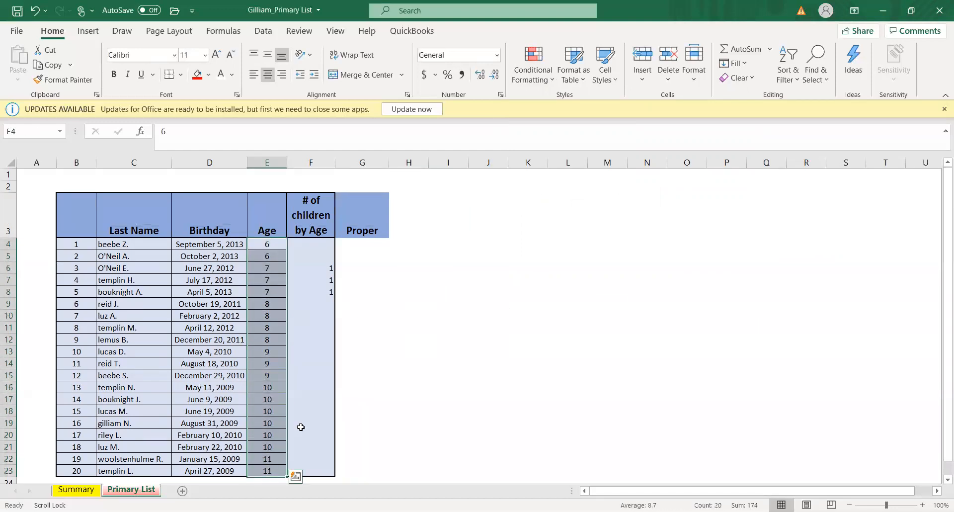
pyautogui.click(553, 81)
pyautogui.moveTo(585, 135)
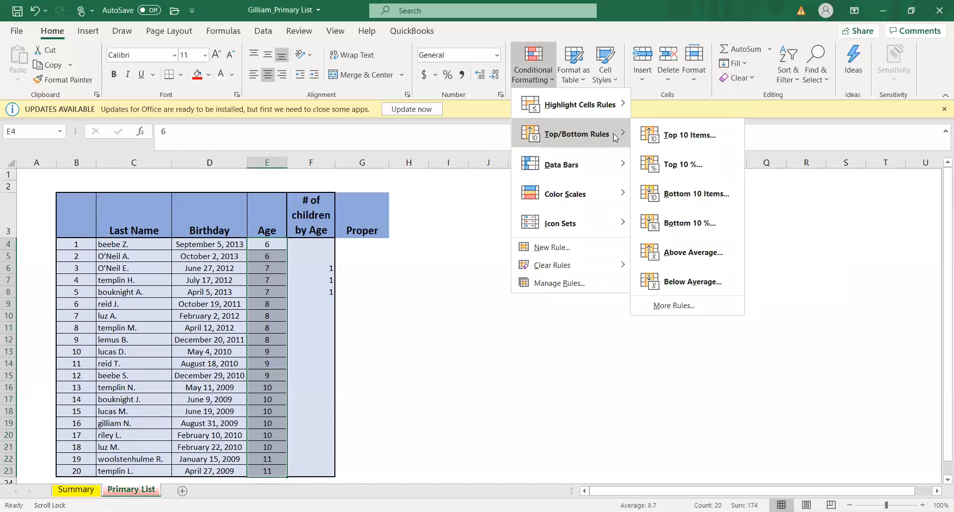
pyautogui.click(671, 138)
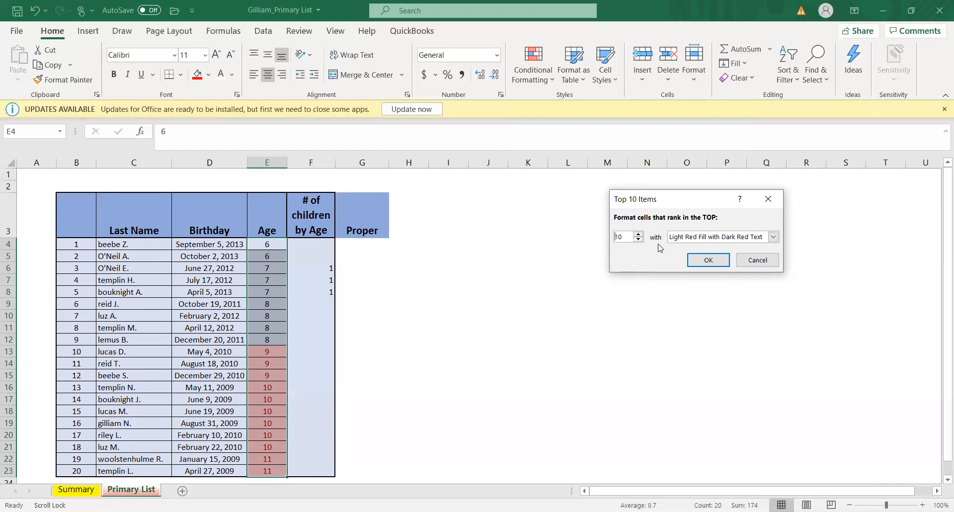
pyautogui.click(639, 234)
pyautogui.click(640, 242)
pyautogui.click(773, 237)
pyautogui.click(716, 299)
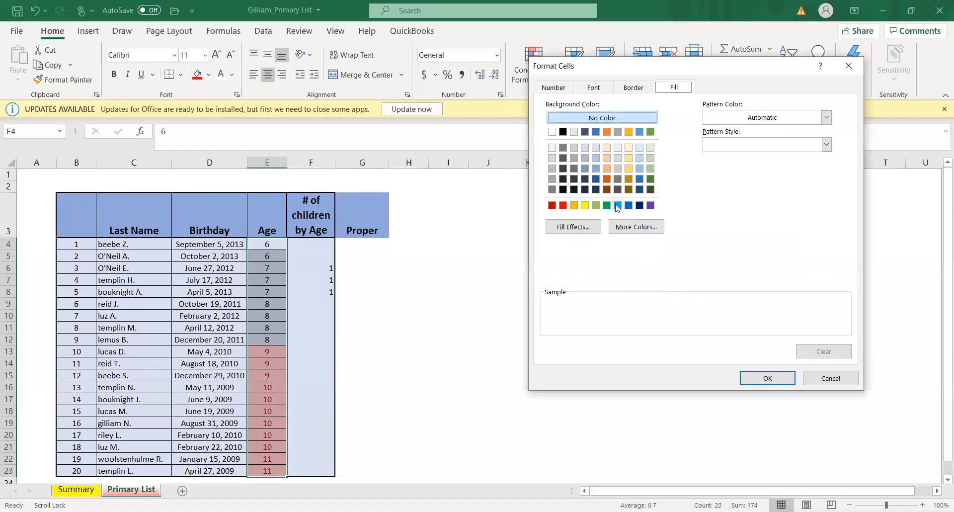
pyautogui.click(585, 206)
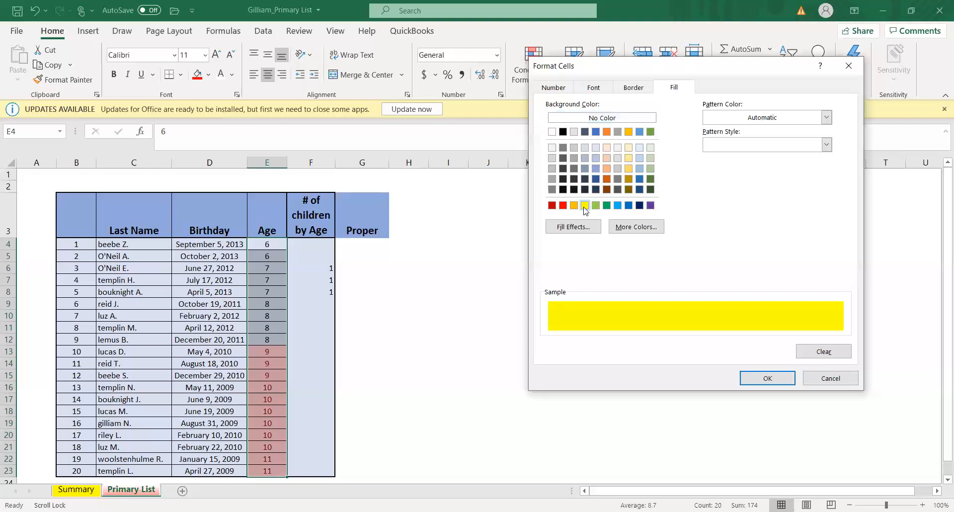
pyautogui.click(766, 378)
pyautogui.click(709, 259)
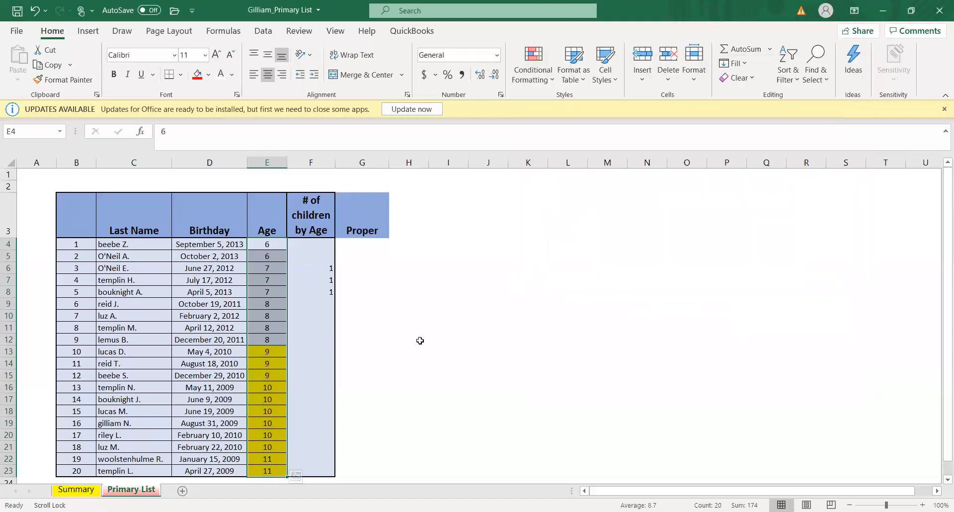
pyautogui.scroll(-1, 422, 334)
pyautogui.moveTo(426, 330); pyautogui.dragTo(430, 333)
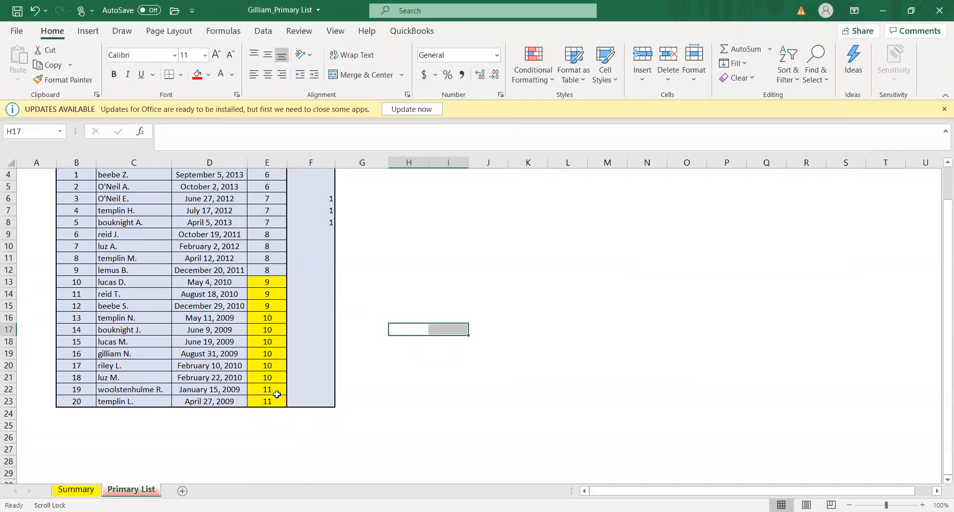
pyautogui.scroll(1, 400, 318)
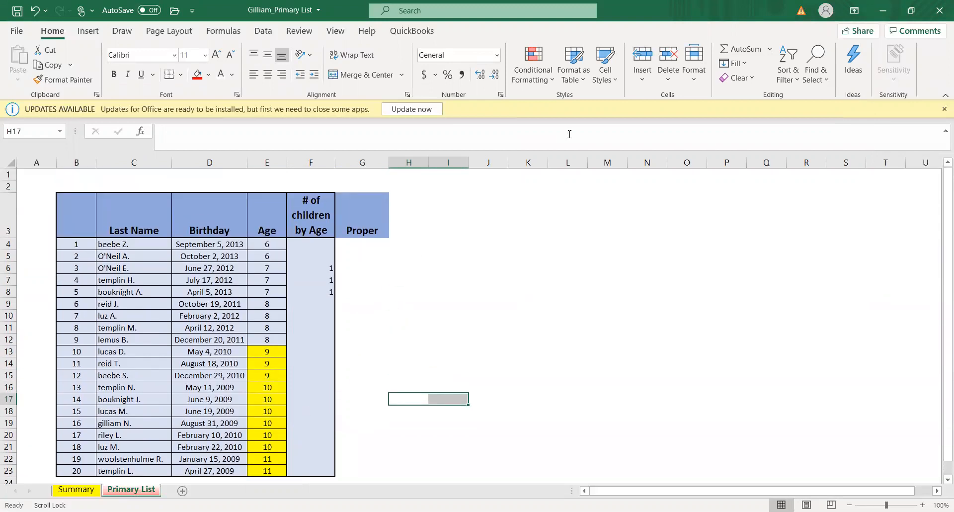
pyautogui.click(553, 81)
pyautogui.moveTo(577, 133)
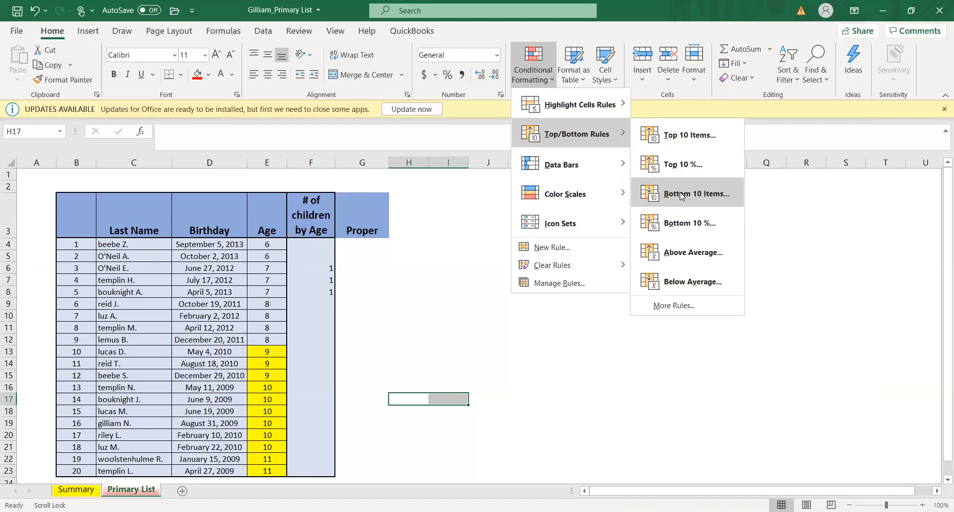
pyautogui.click(681, 195)
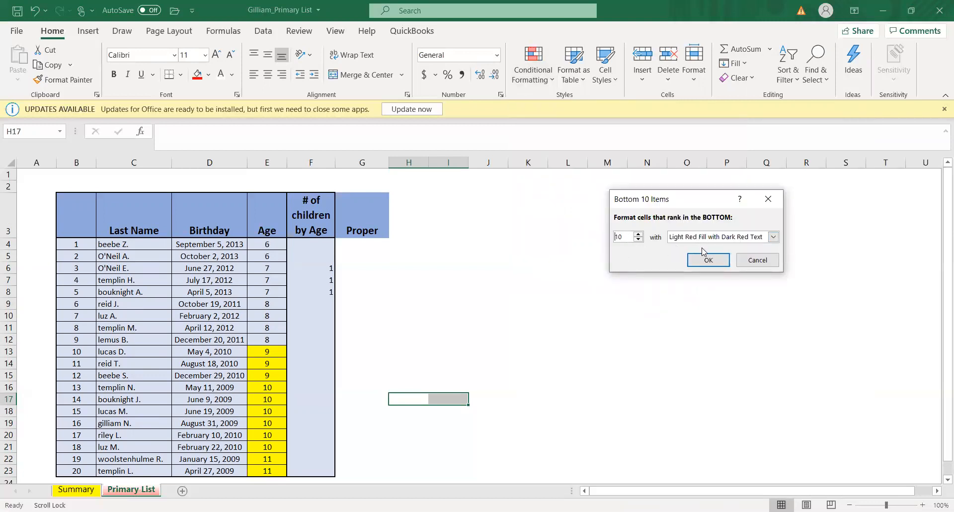
pyautogui.click(755, 260)
pyautogui.click(547, 79)
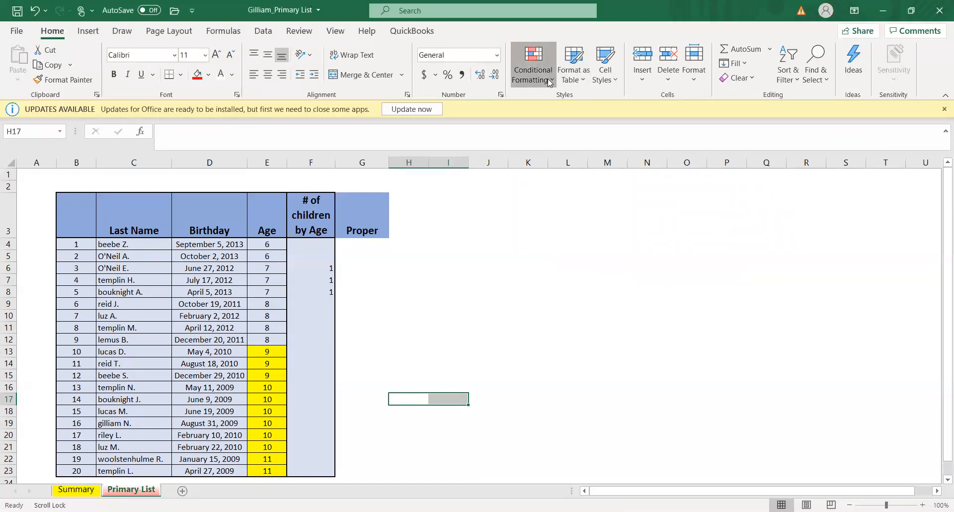
pyautogui.moveTo(549, 89)
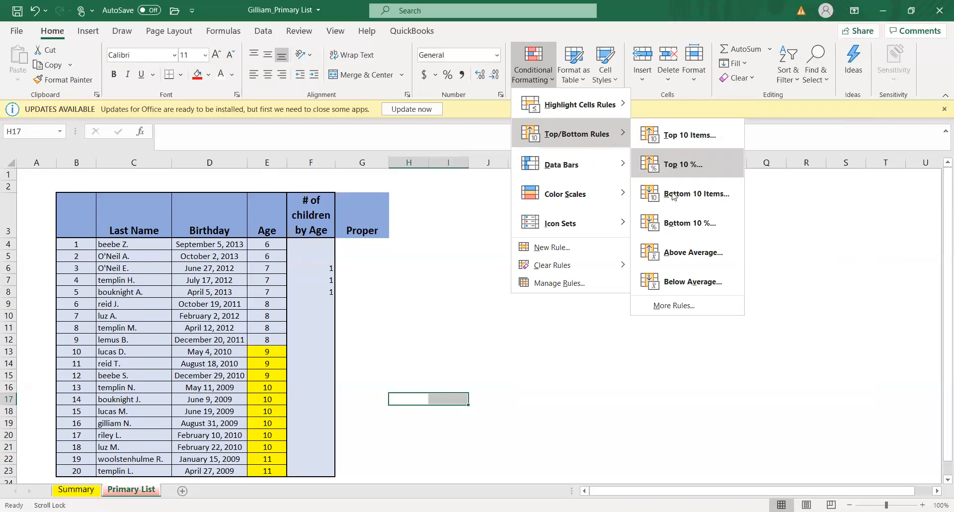
pyautogui.click(666, 165)
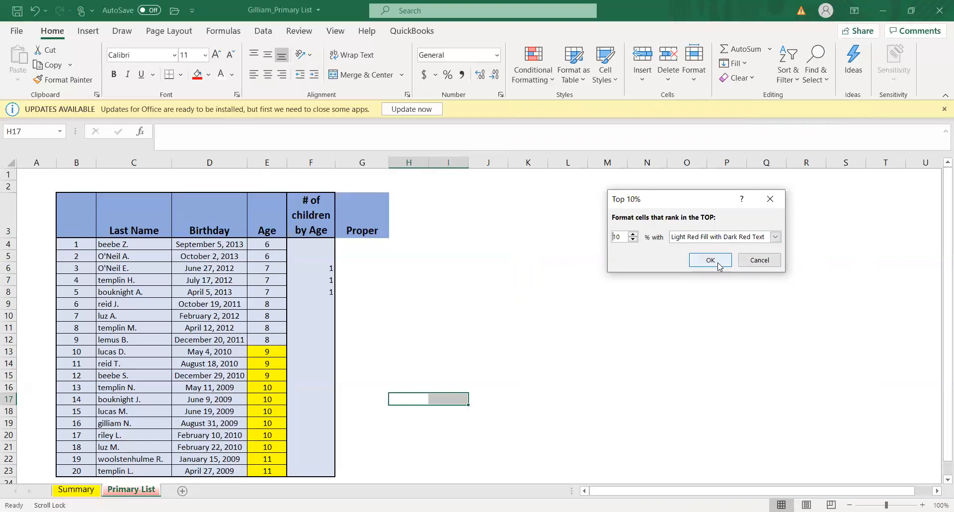
pyautogui.click(771, 200)
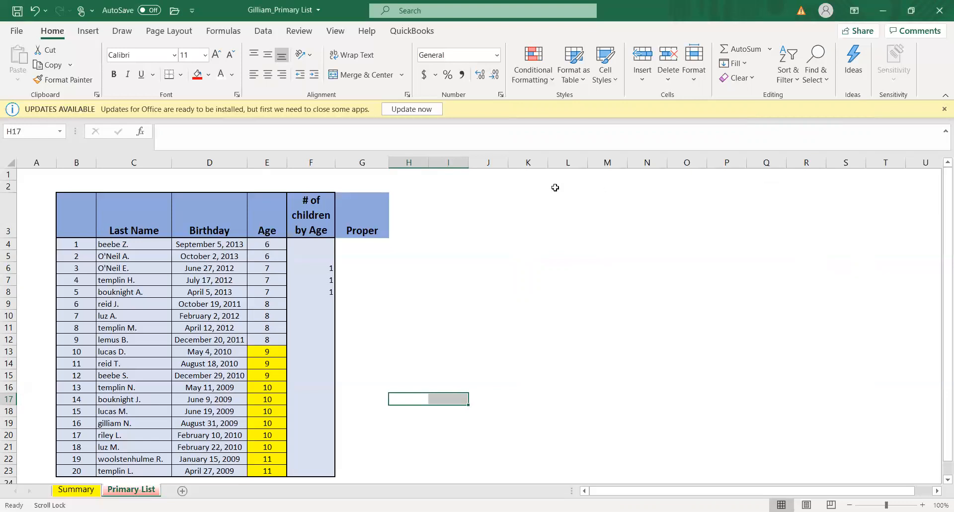
pyautogui.click(552, 74)
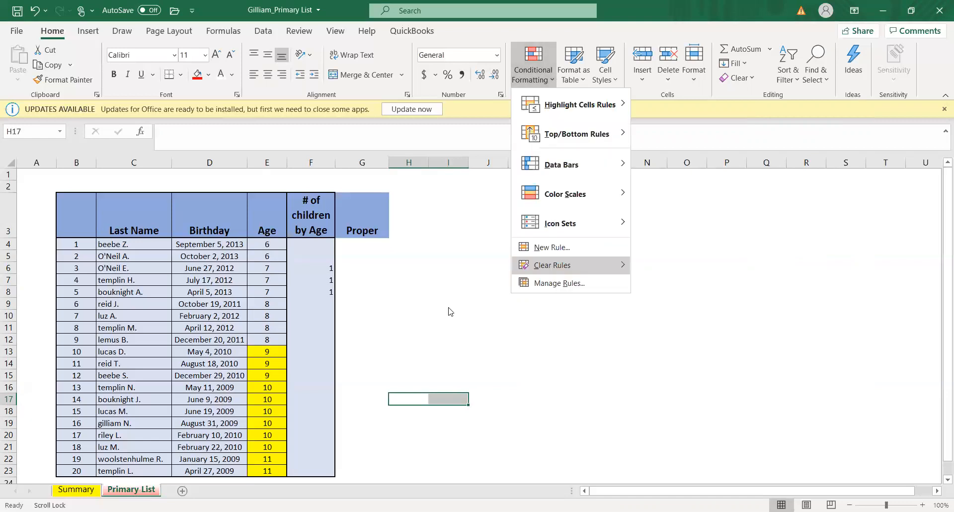
pyautogui.moveTo(267, 244); pyautogui.dragTo(252, 470)
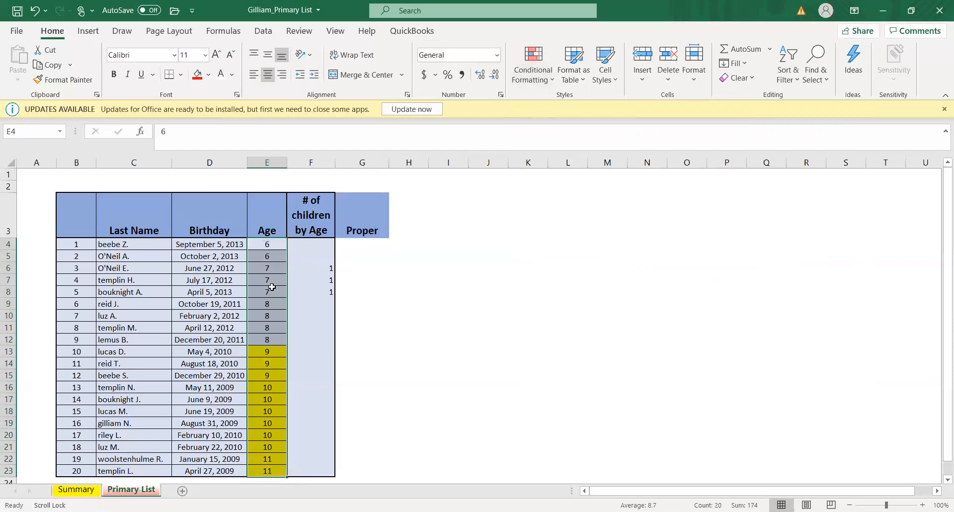
pyautogui.click(550, 81)
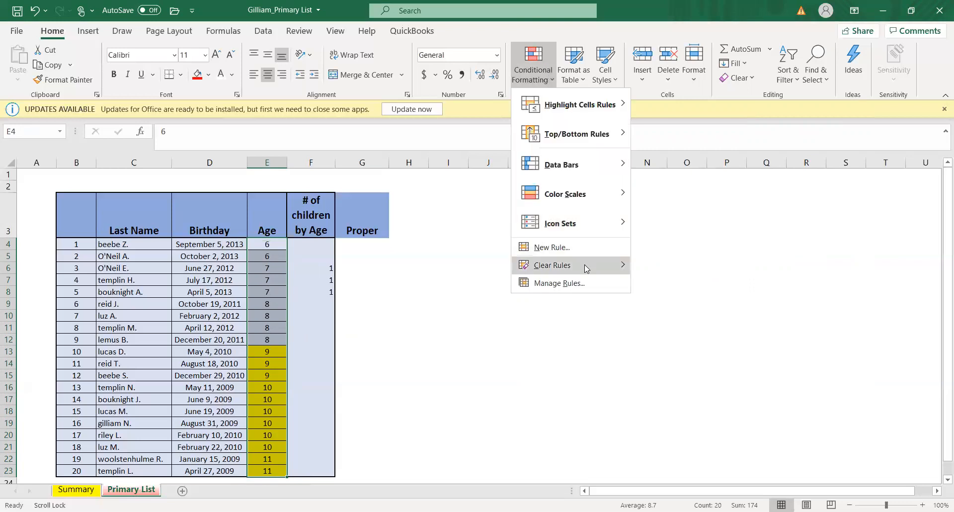
pyautogui.moveTo(584, 265)
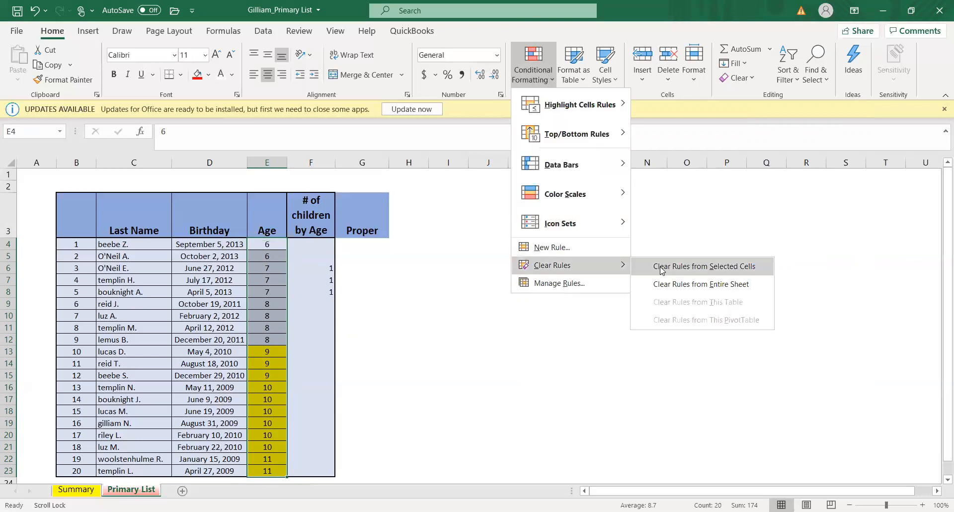
pyautogui.click(635, 255)
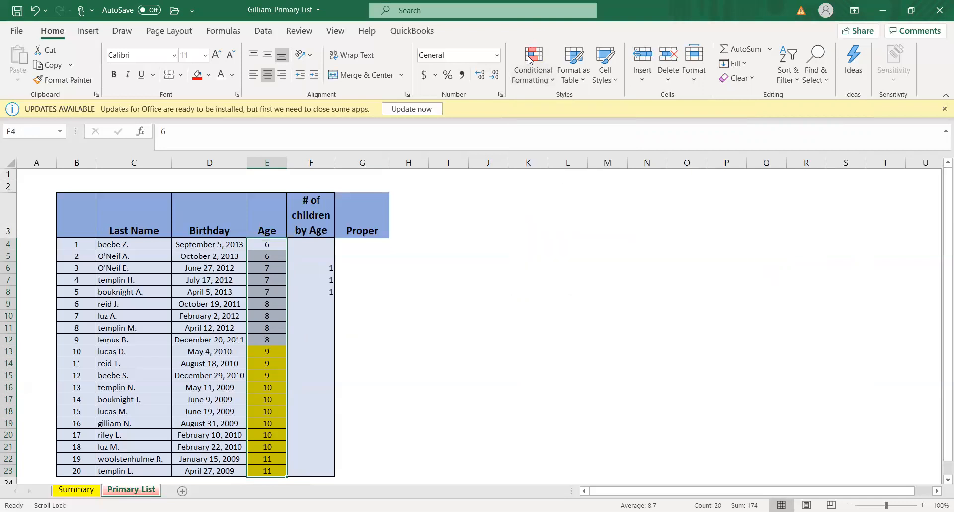
pyautogui.click(549, 82)
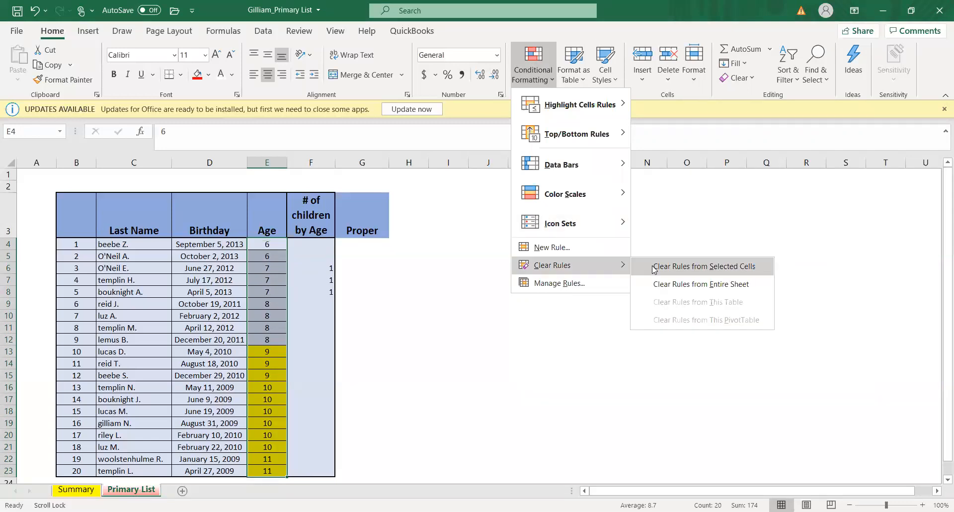
pyautogui.click(449, 215)
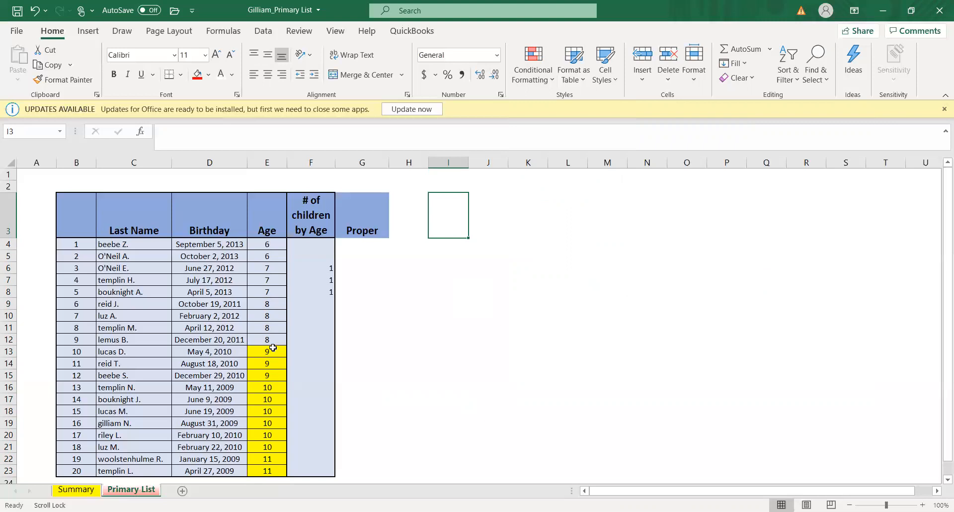
# - Clear the conditional formatting rules from only the Age cells E13:E15
pyautogui.moveTo(273, 347); pyautogui.dragTo(264, 376)
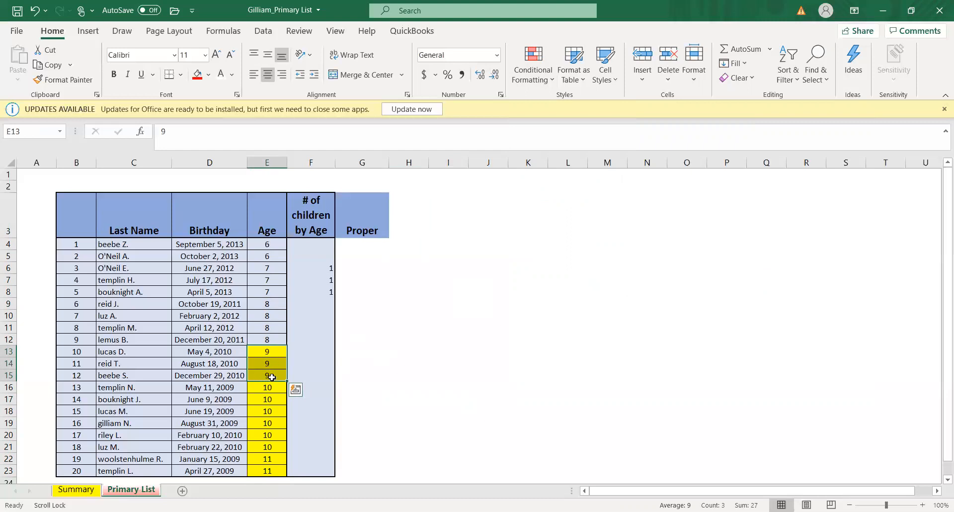
pyautogui.click(547, 76)
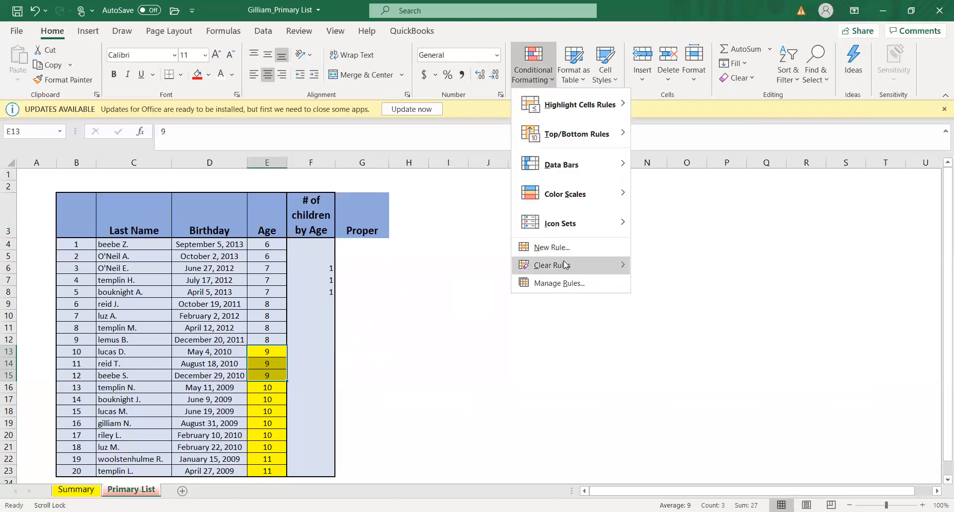
pyautogui.moveTo(564, 265)
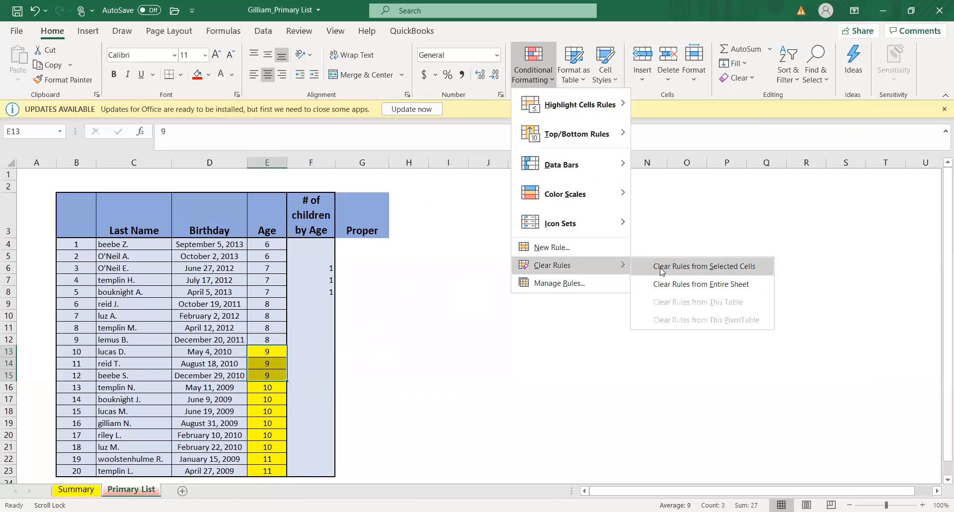
pyautogui.click(662, 268)
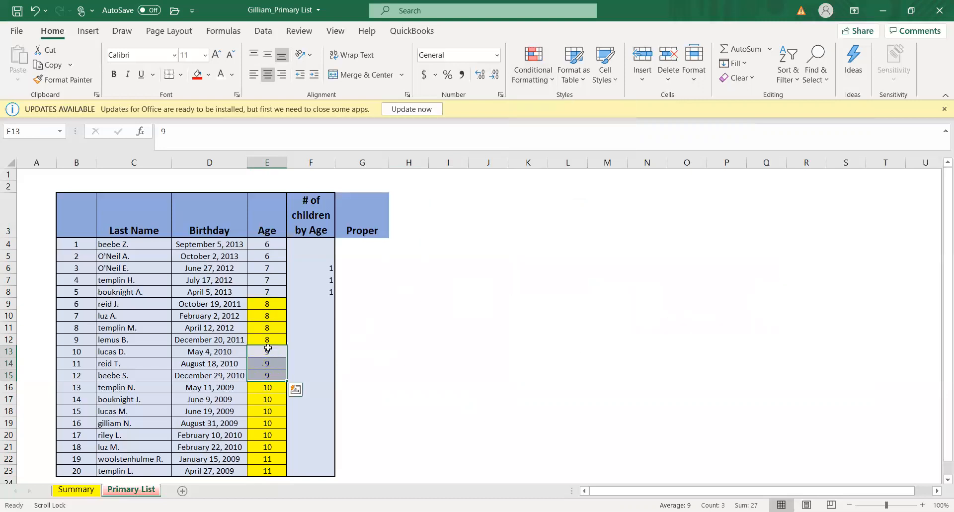
pyautogui.click(528, 301)
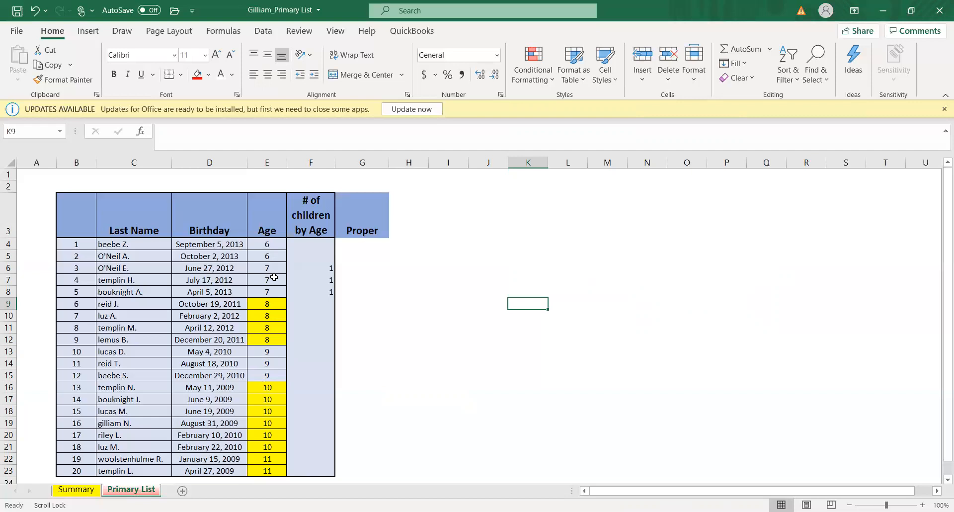
# - Review the Age column's rules in the Conditional Formatting Rules Manager and clear the remaining rules from E4:E23
pyautogui.moveTo(274, 244); pyautogui.dragTo(268, 471)
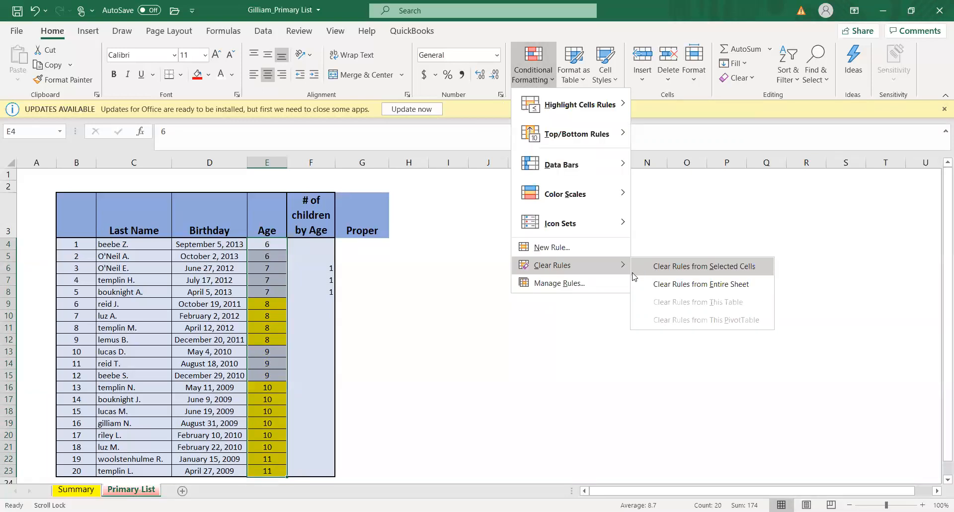
pyautogui.click(570, 283)
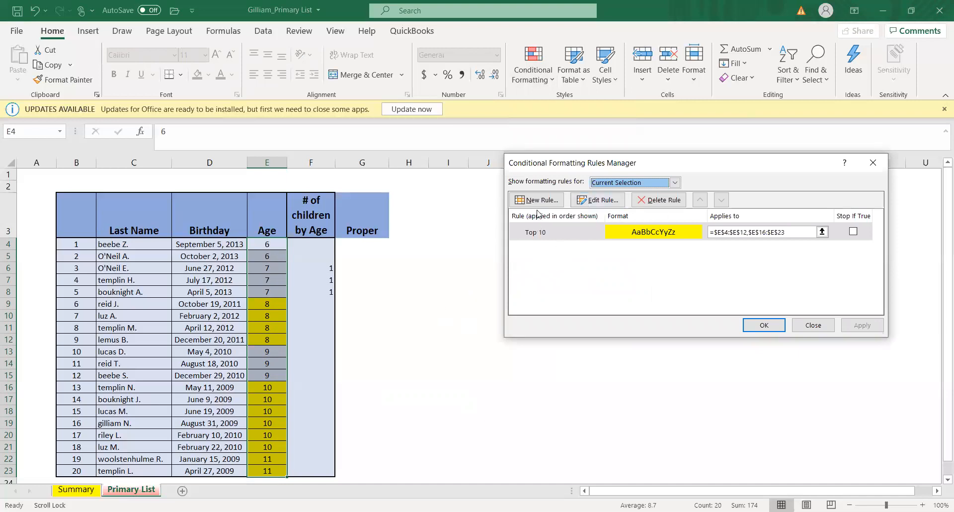
pyautogui.click(873, 163)
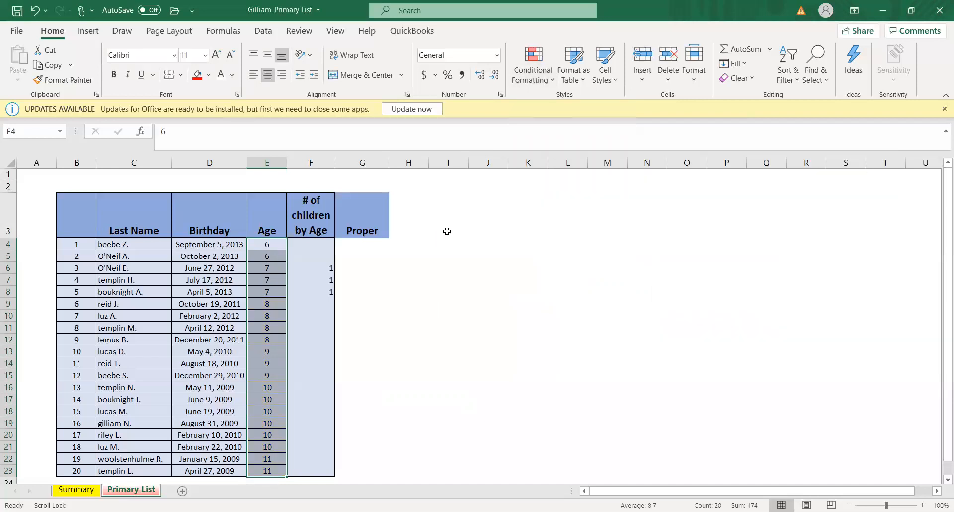
pyautogui.click(433, 259)
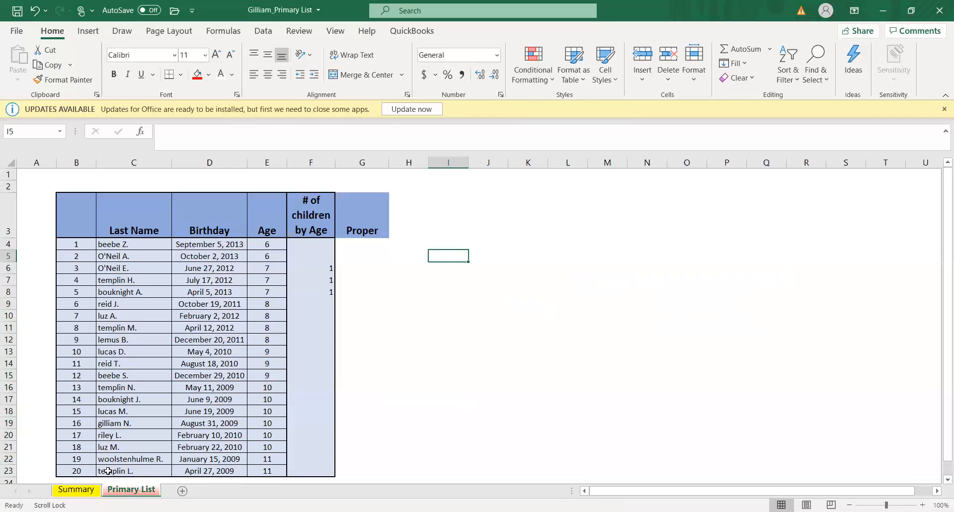
# - Enter the formula =PROPER(C4) in cell G4 to convert the first last name to proper case
pyautogui.click(365, 243)
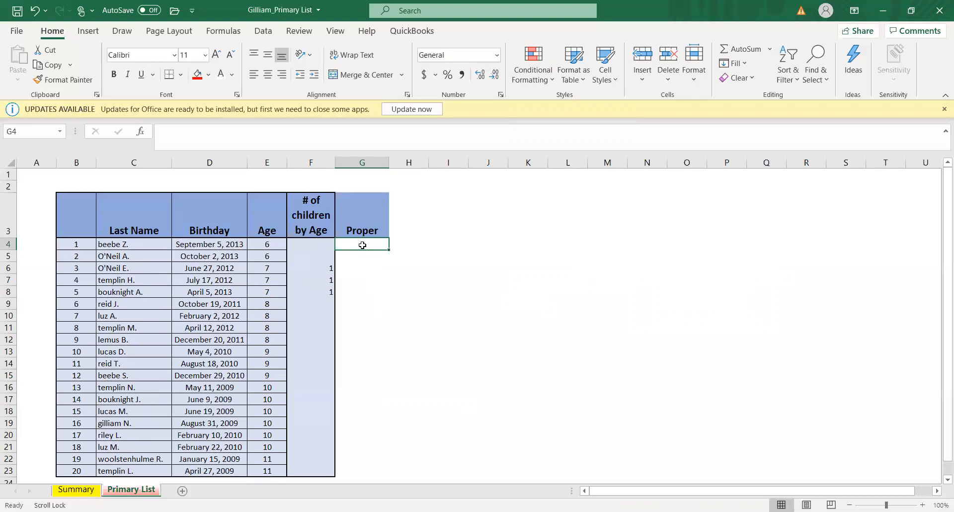
pyautogui.write('=')
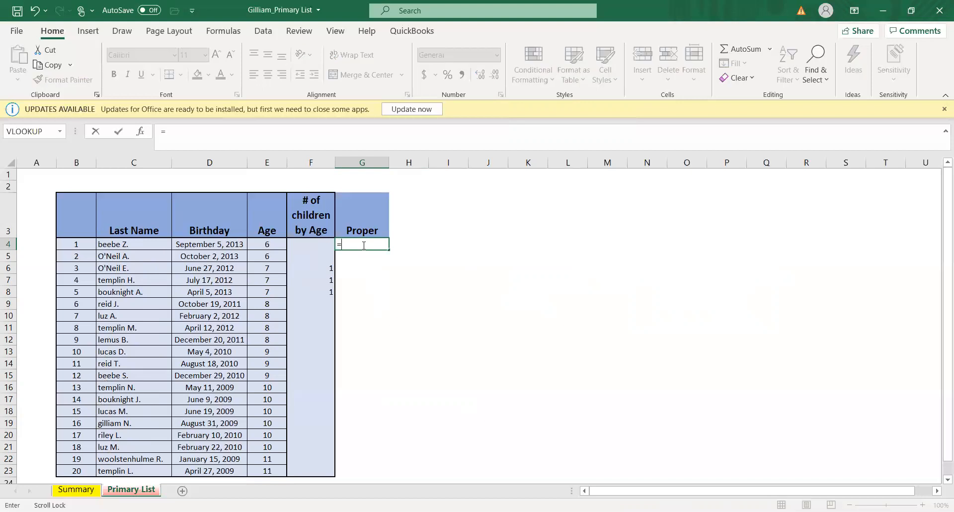
pyautogui.write('proper')
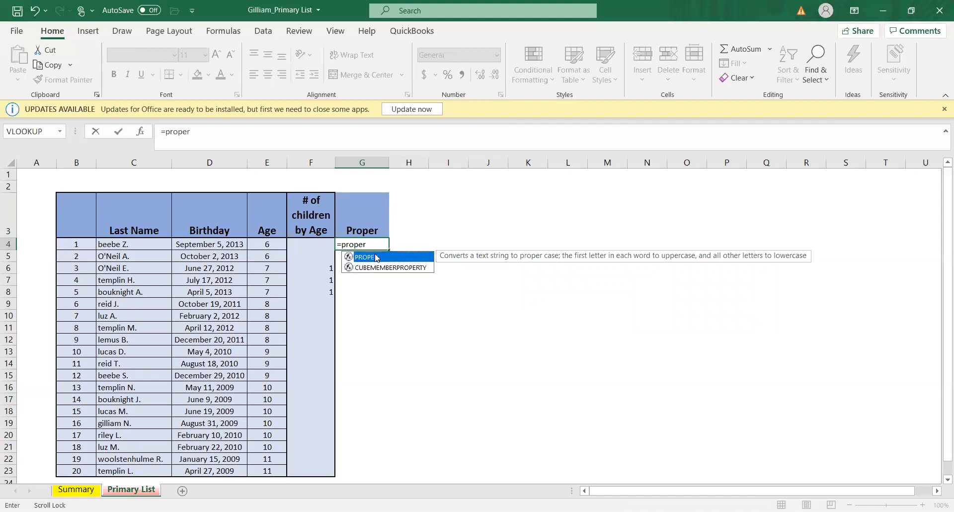
pyautogui.doubleClick(377, 257)
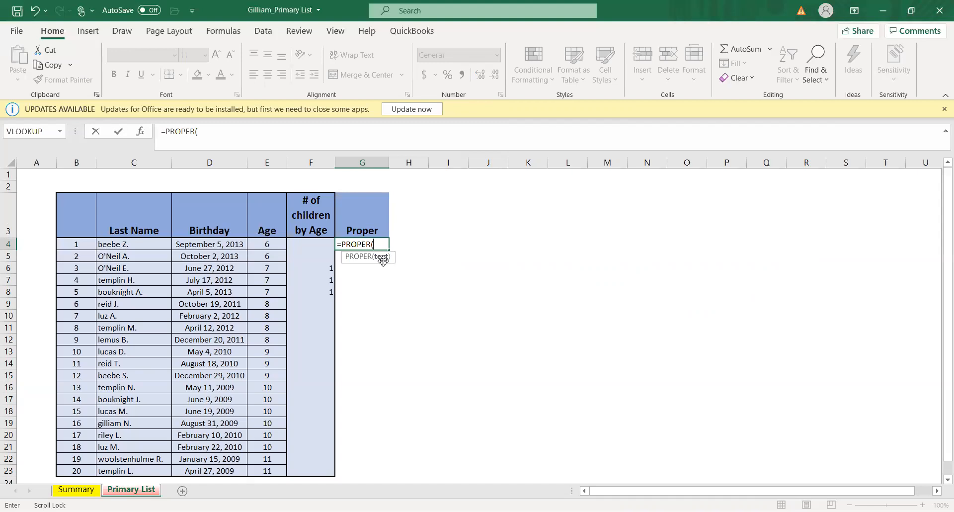
pyautogui.click(132, 244)
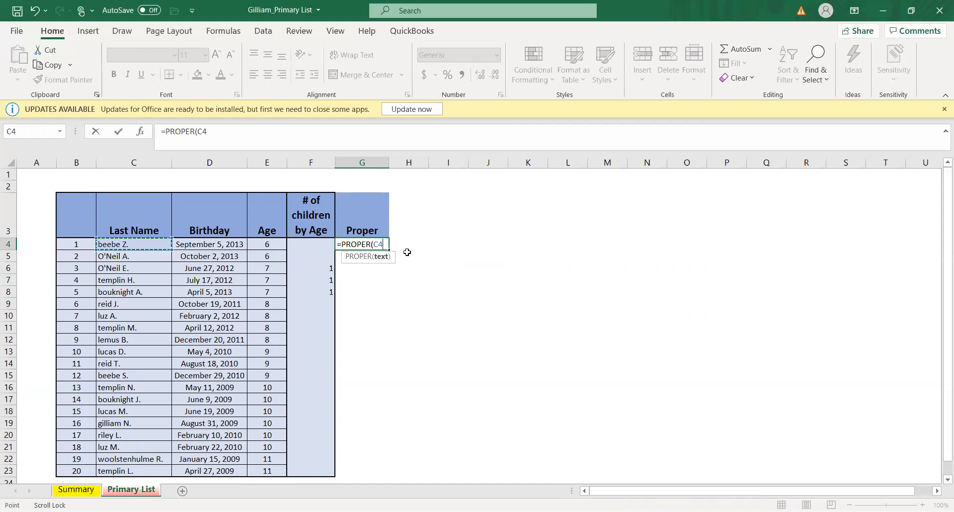
pyautogui.press('Return')
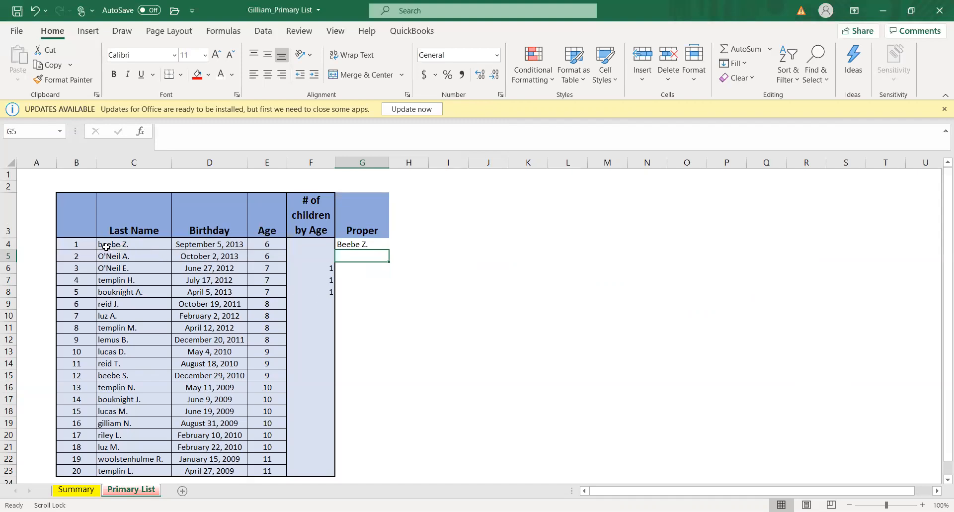
# - Fill the PROPER formula from G4 down through G23 for all listed children
pyautogui.click(350, 244)
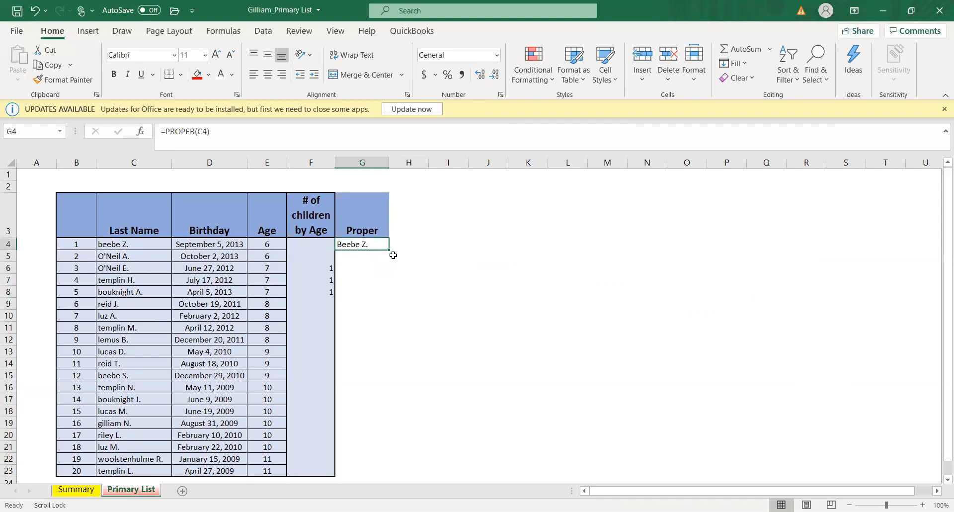
pyautogui.moveTo(390, 250); pyautogui.dragTo(363, 437)
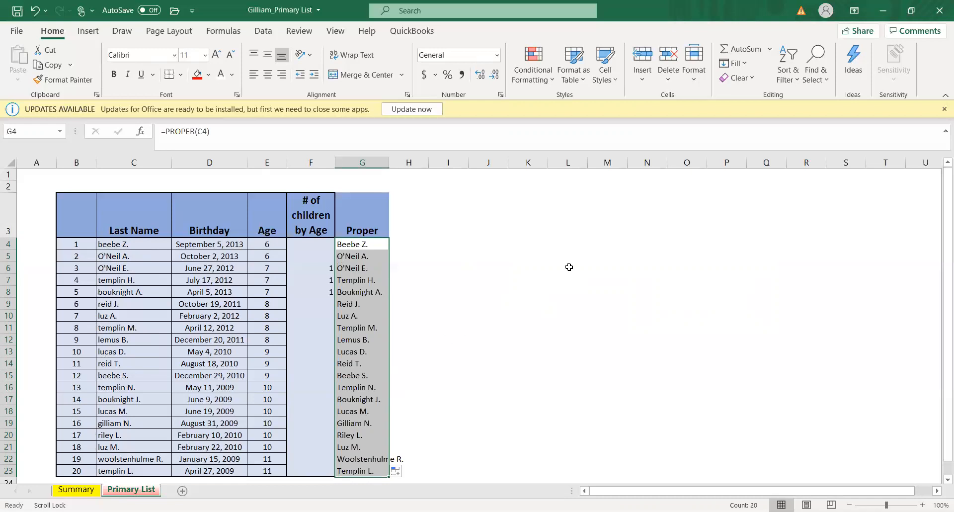
pyautogui.click(461, 252)
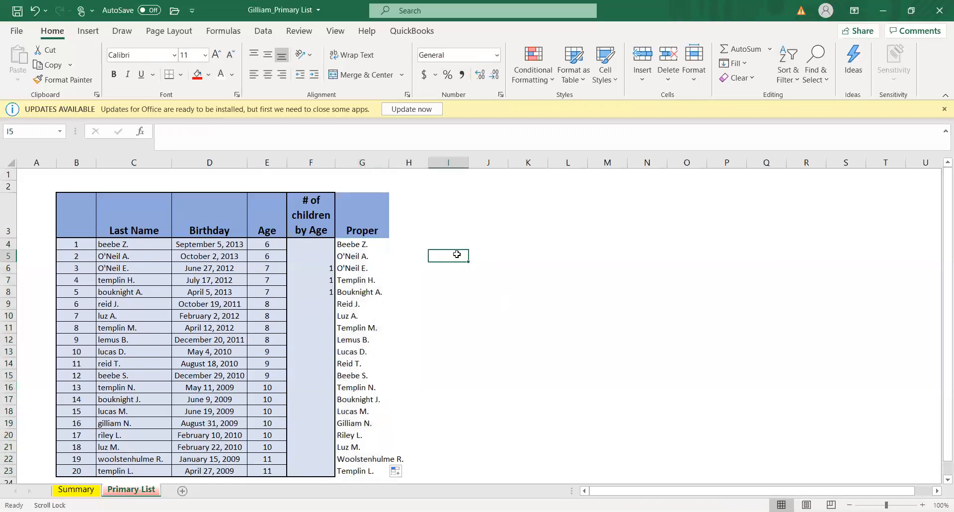